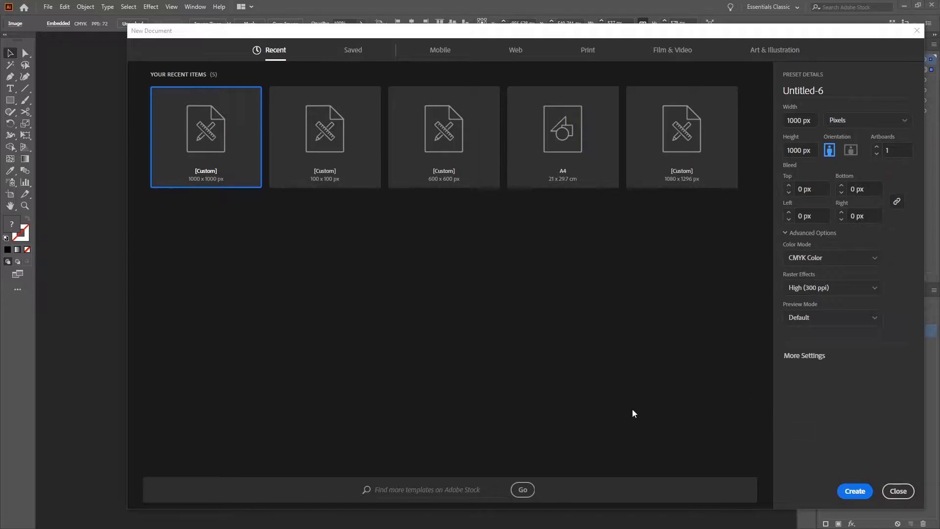
Create a new 1000 x 1000 px document in CMYK colour mode
{"action": "left_click", "coordinate": [858, 493]}
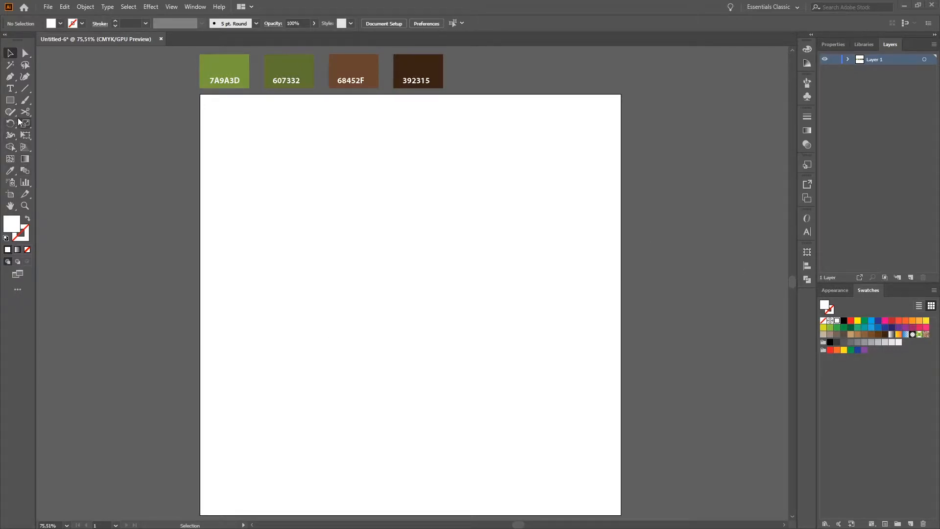
Draw a tall ellipse about 163 px wide and 448 px high for the tree crown and fill it with green 7A9A3D
{"action": "left_click", "coordinate": [10, 100]}
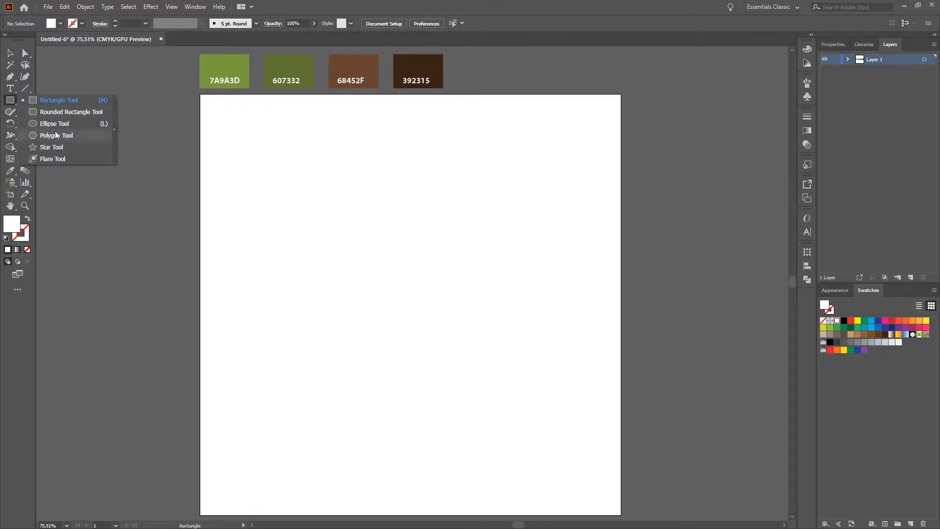
{"action": "left_click", "coordinate": [53, 128]}
{"action": "key", "text": "l"}
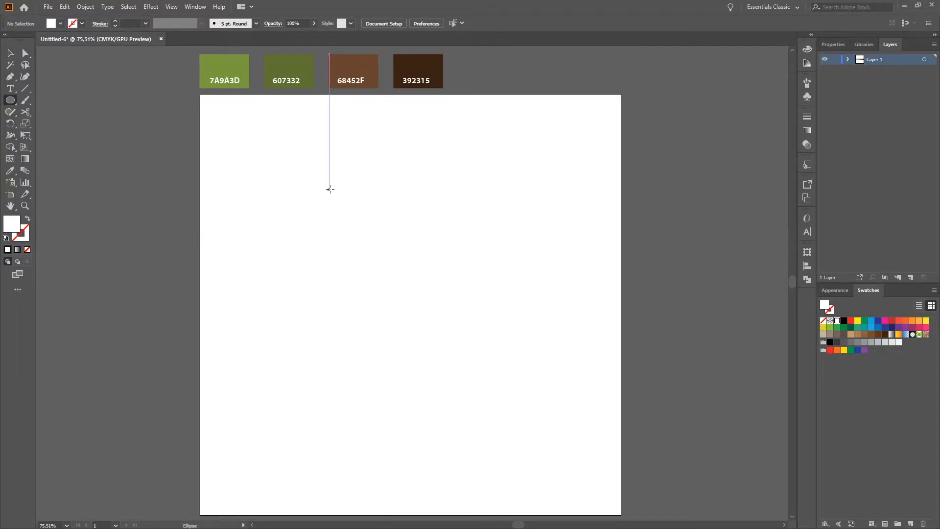
{"action": "mouse_move", "coordinate": [372, 177]}
{"action": "left_mouse_down"}
{"action": "mouse_move", "coordinate": [426, 361]}
{"action": "mouse_move", "coordinate": [441, 365]}
{"action": "left_mouse_up"}
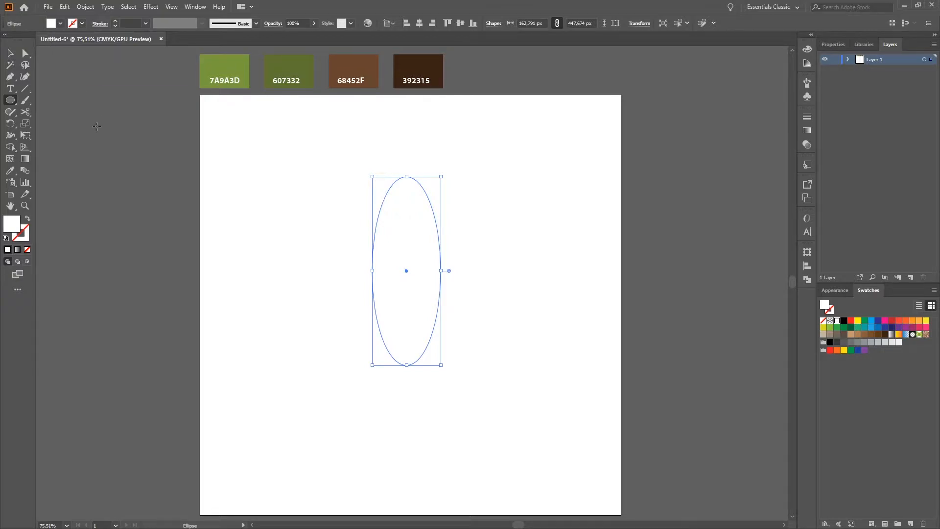
{"action": "left_click", "coordinate": [10, 170]}
{"action": "left_click", "coordinate": [236, 68]}
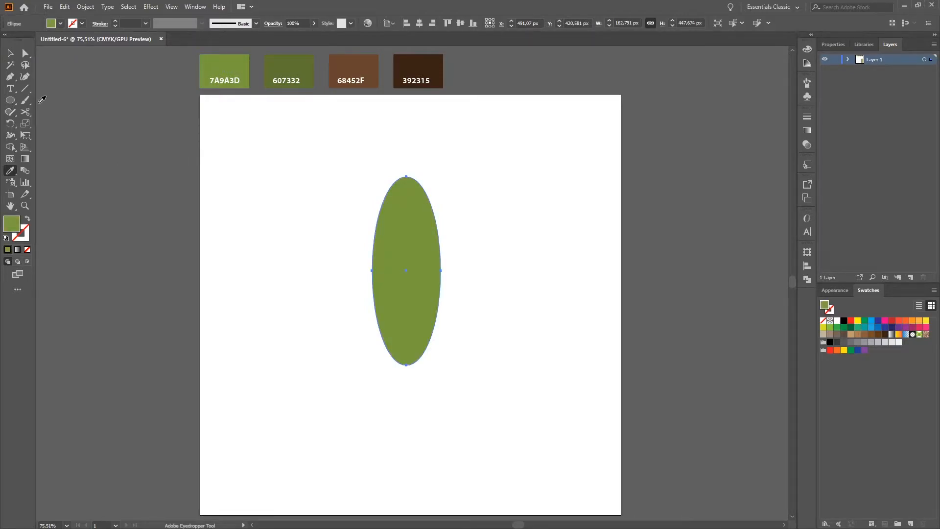
Move the ellipse's bottom anchor point straight up until the crown is about 395 px tall, then deselect it
{"action": "left_click", "coordinate": [25, 53]}
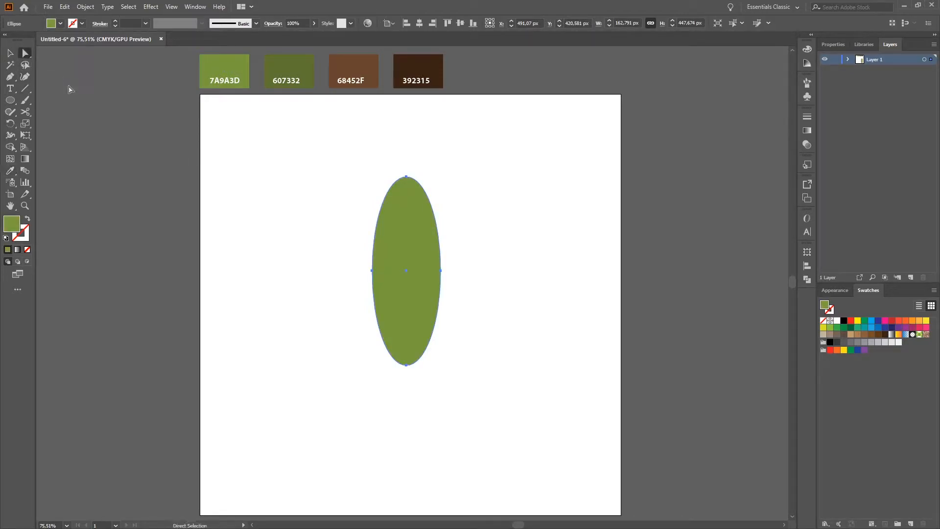
{"action": "left_click", "coordinate": [406, 365]}
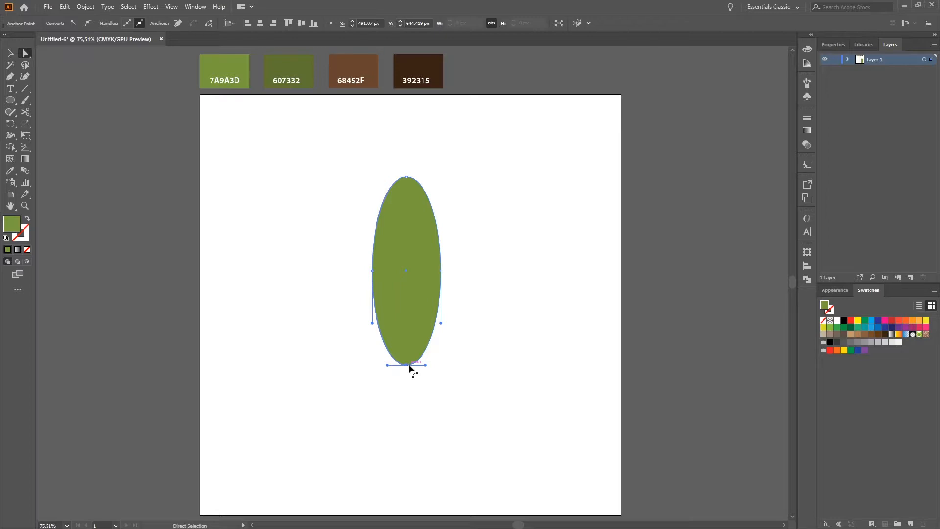
{"action": "key", "text": "Up"}
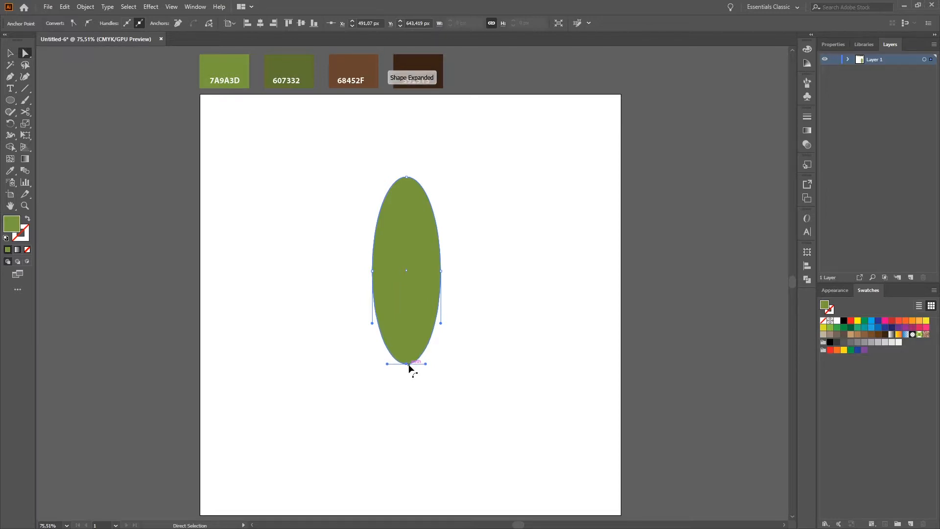
{"action": "key", "text": "Up"}
{"action": "key", "text": "Up"}
{"action": "key", "text": "Up"}
{"action": "key", "text": "Up"}
{"action": "key", "text": "Up"}
{"action": "key", "text": "Up"}
{"action": "key", "text": "Up"}
{"action": "key", "text": "Up"}
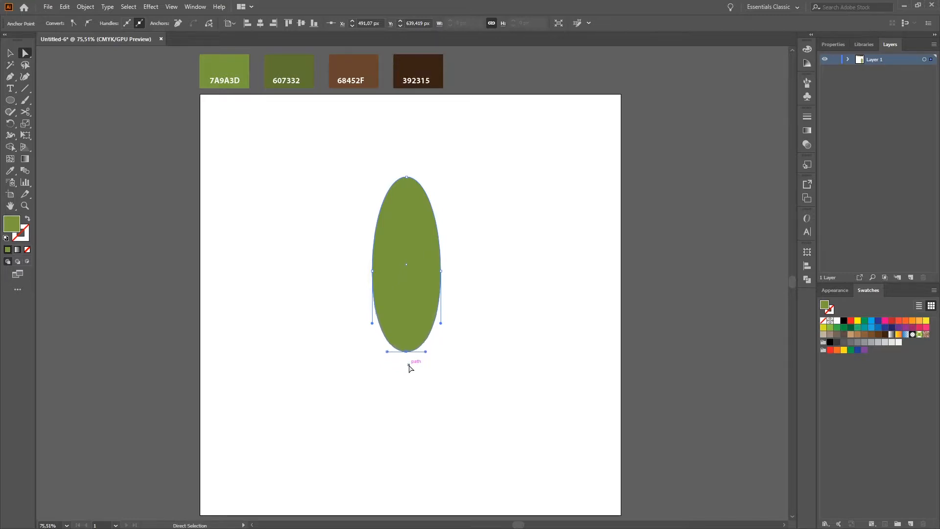
{"action": "key", "text": "Up"}
{"action": "key", "text": "Up"}
{"action": "key", "text": "Up"}
{"action": "key", "text": "Up"}
{"action": "key", "text": "Up"}
{"action": "key", "text": "Up"}
{"action": "key", "text": "Up"}
{"action": "key", "text": "Up"}
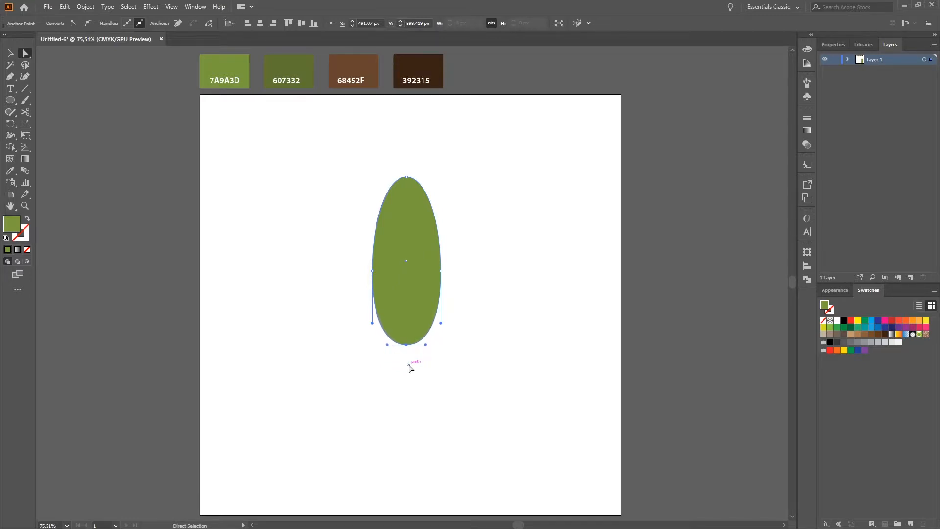
{"action": "key", "text": "Up"}
{"action": "key", "text": "Up"}
{"action": "key", "text": "Up"}
{"action": "left_click", "coordinate": [10, 54]}
{"action": "left_click", "coordinate": [242, 189]}
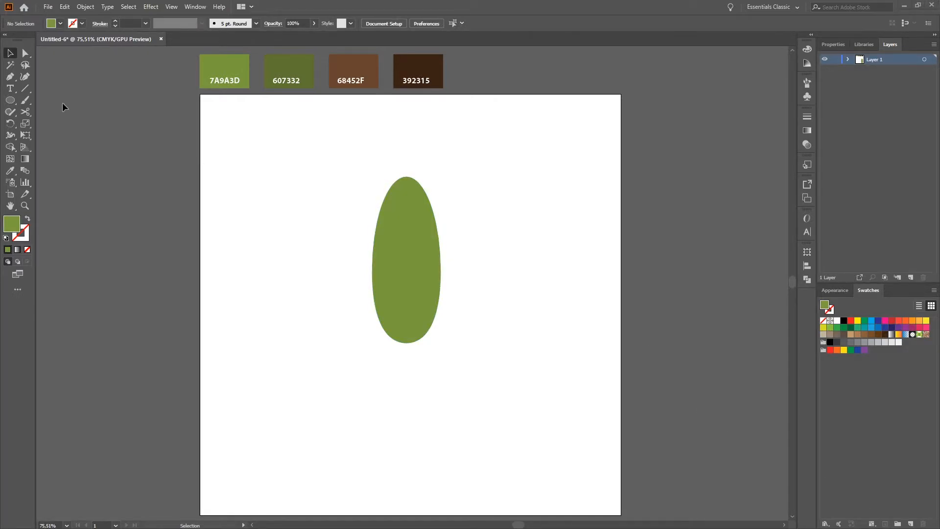
Draw a small trunk rectangle about 36 by 66 px near the crown's base and fill it with brown 68452F
{"action": "left_click_drag", "start_coordinate": [16, 102], "coordinate": [69, 98]}
{"action": "left_click_drag", "start_coordinate": [440, 337], "coordinate": [455, 365]}
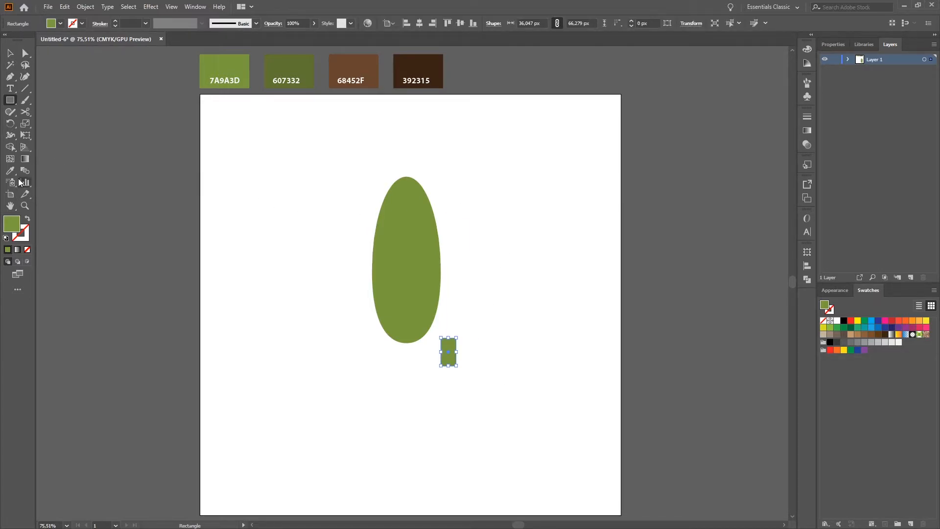
{"action": "left_click", "coordinate": [10, 171]}
{"action": "left_click", "coordinate": [352, 71]}
Move the brown trunk rectangle below the crown and taper it by shifting both upper corner points inward
{"action": "left_click", "coordinate": [11, 53]}
{"action": "left_click_drag", "start_coordinate": [453, 364], "coordinate": [413, 375]}
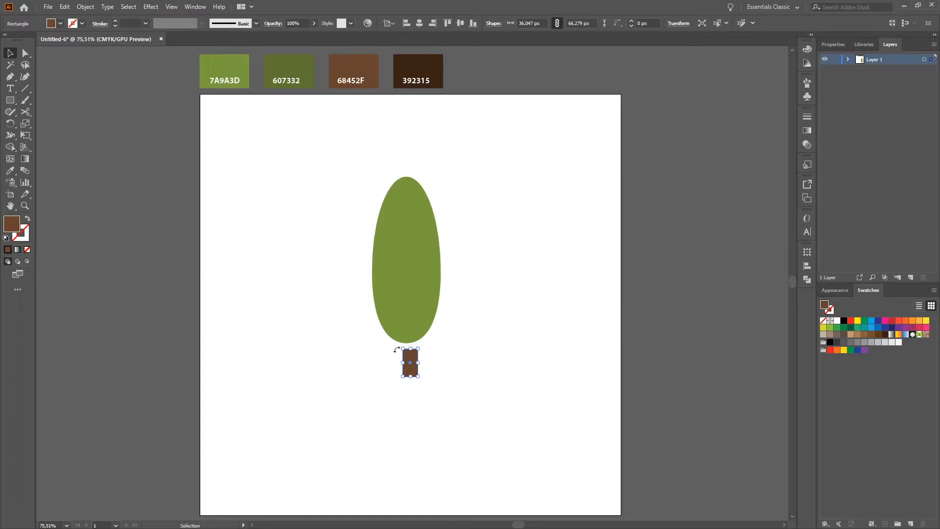
{"action": "scroll", "coordinate": [396, 347], "scroll_direction": "up", "scroll_amount": 10}
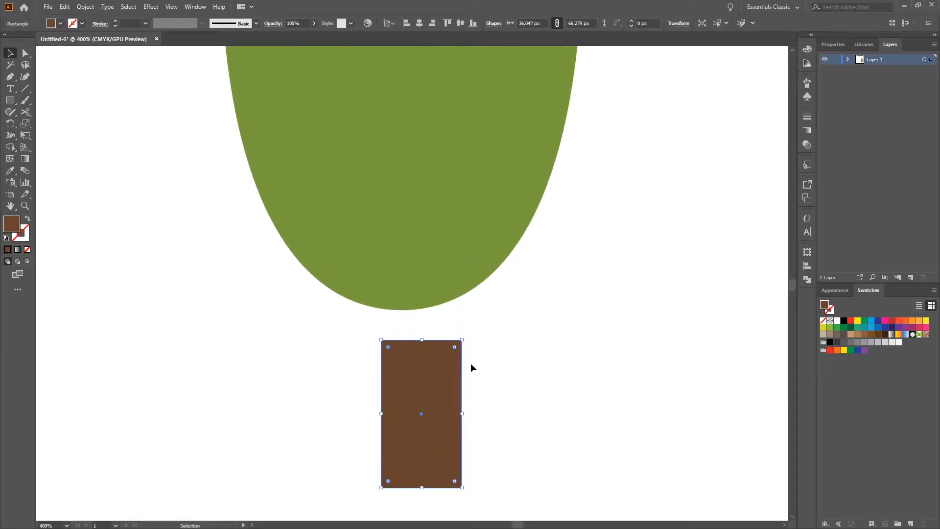
{"action": "left_click", "coordinate": [26, 53]}
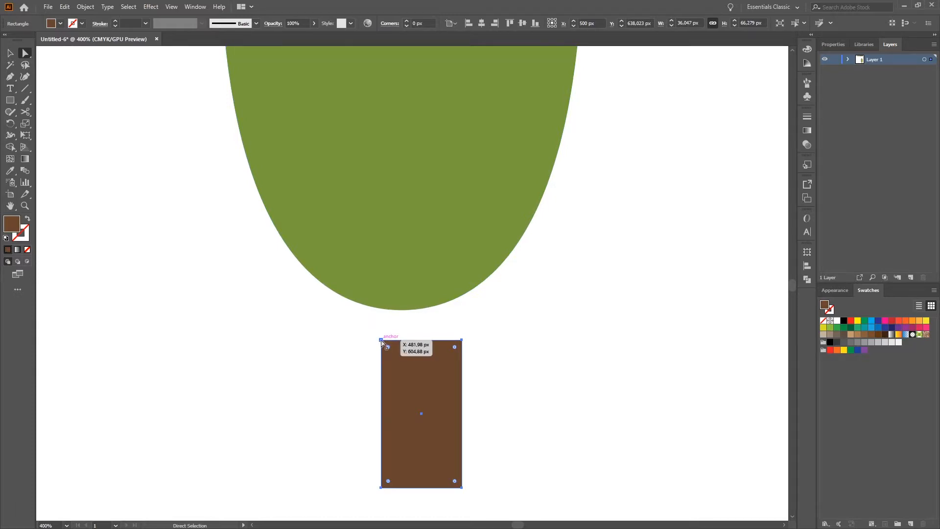
{"action": "left_click_drag", "start_coordinate": [381, 340], "coordinate": [390, 340]}
{"action": "left_click_drag", "start_coordinate": [462, 341], "coordinate": [448, 340]}
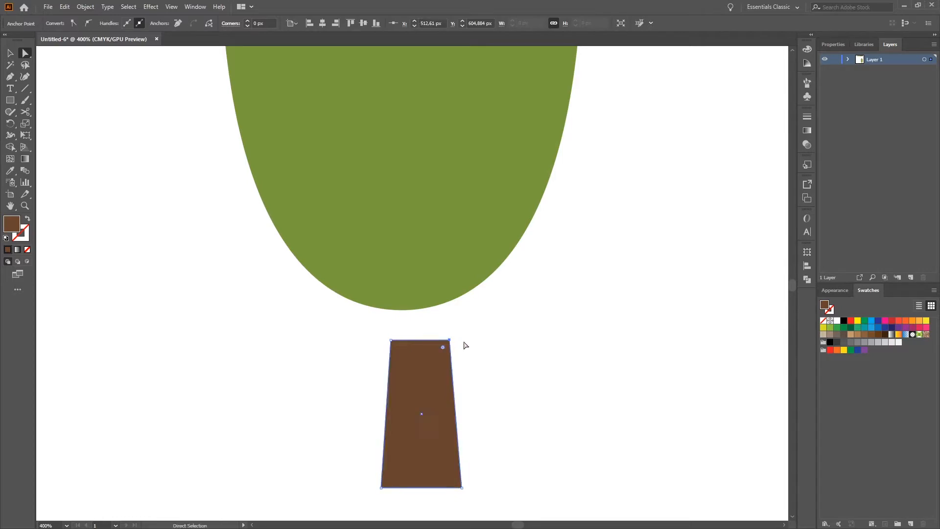
Move the trunk up to overlap the crown's base and place it behind the green crown in the stacking order
{"action": "left_click", "coordinate": [9, 53]}
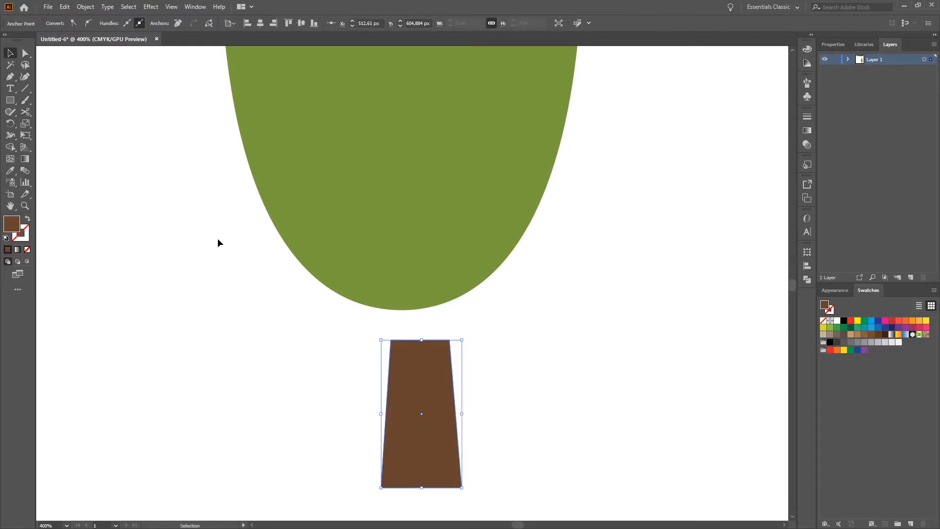
{"action": "left_click_drag", "start_coordinate": [421, 377], "coordinate": [402, 276]}
{"action": "left_click", "coordinate": [618, 289]}
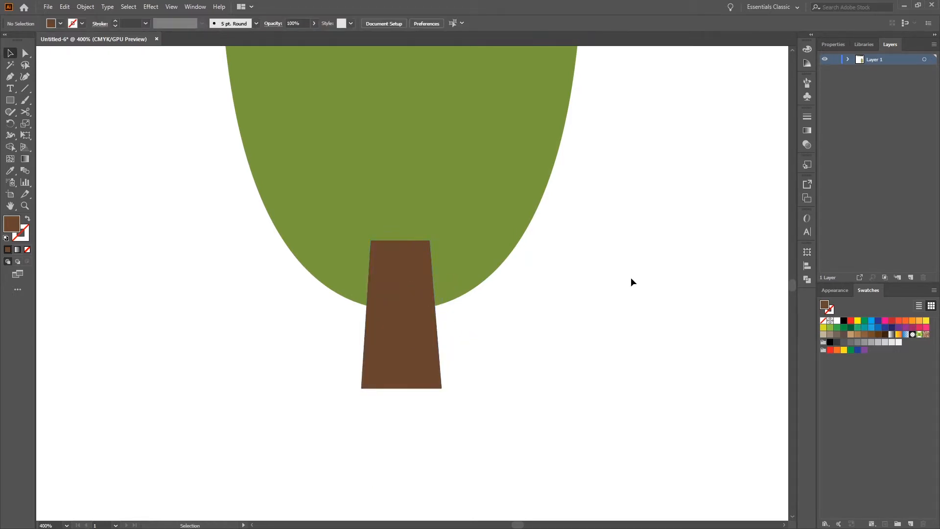
{"action": "left_click", "coordinate": [847, 59]}
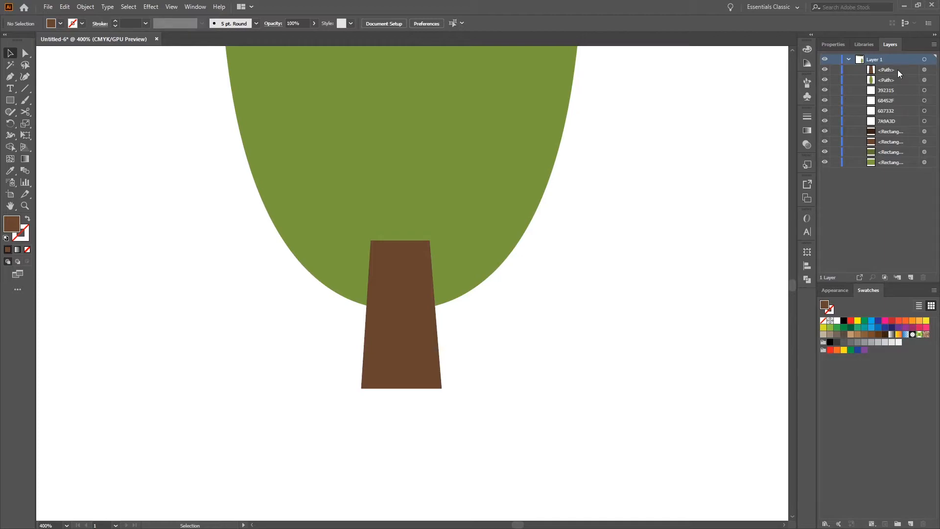
{"action": "left_click_drag", "start_coordinate": [896, 71], "coordinate": [903, 78]}
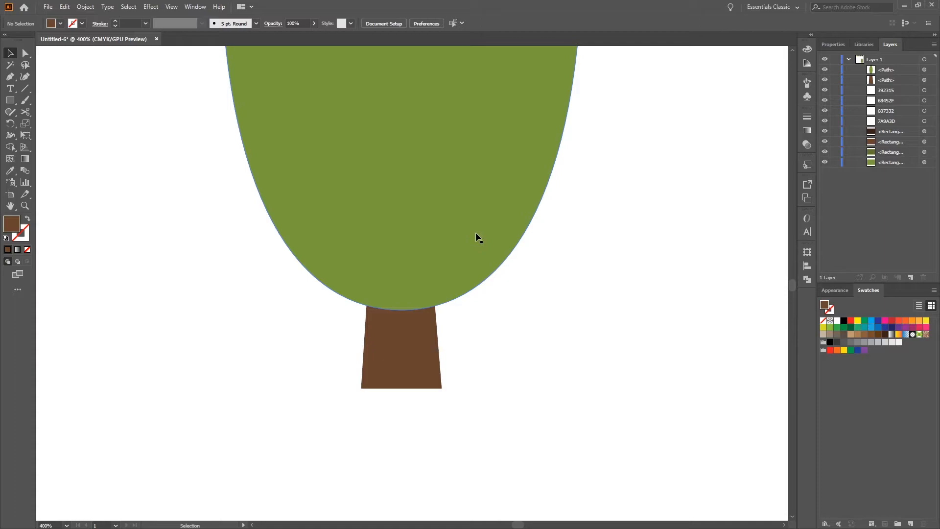
Copy the crown and trunk together and paste the duplicates in front of the originals
{"action": "scroll", "coordinate": [476, 237], "scroll_direction": "down", "scroll_amount": 2}
{"action": "scroll", "coordinate": [480, 237], "scroll_direction": "down", "scroll_amount": 4}
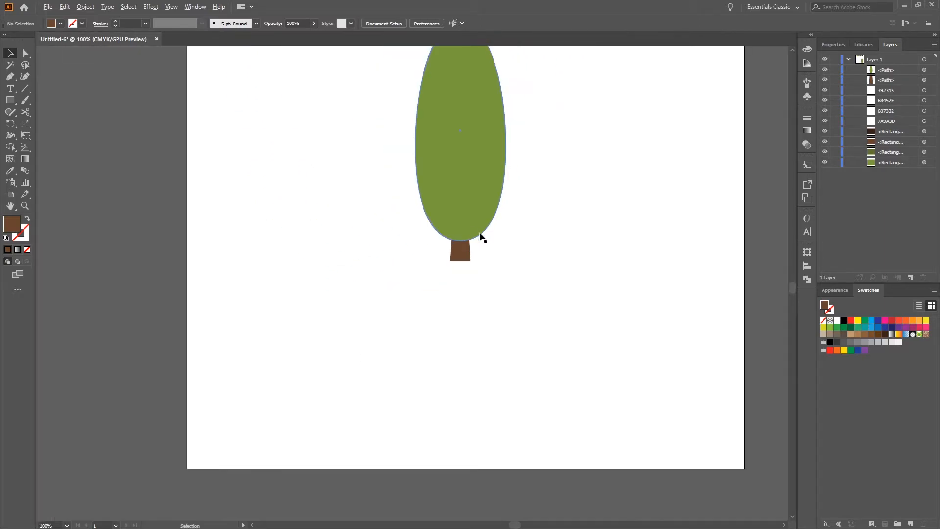
{"action": "scroll", "coordinate": [480, 237], "scroll_direction": "up", "scroll_amount": 4}
{"action": "scroll", "coordinate": [470, 245], "scroll_direction": "up", "scroll_amount": 1}
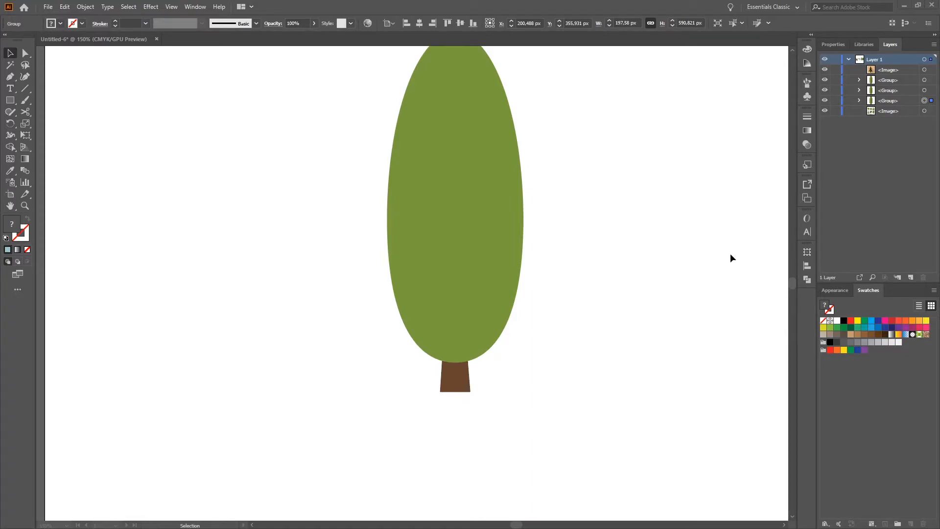
{"action": "scroll", "coordinate": [731, 258], "scroll_direction": "up", "scroll_amount": 2}
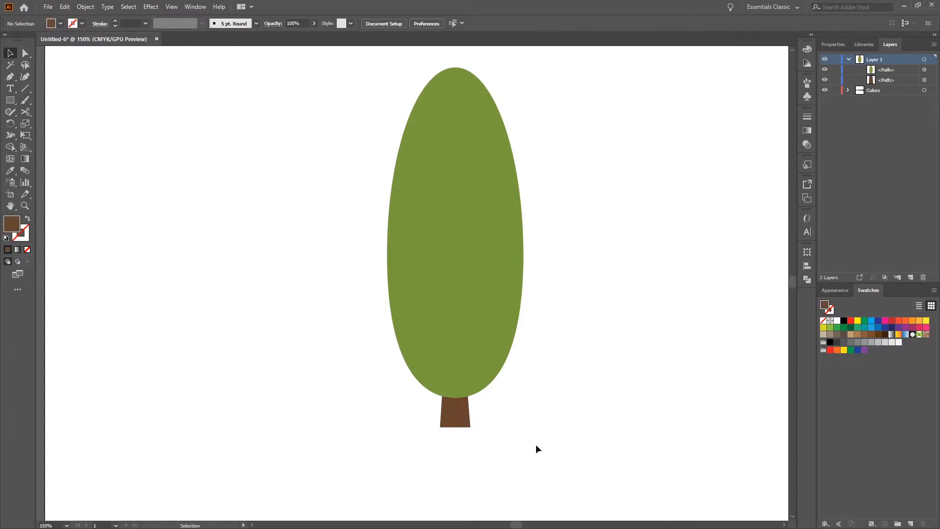
{"action": "left_click", "coordinate": [491, 349]}
{"action": "left_click", "coordinate": [465, 422], "text": "shift"}
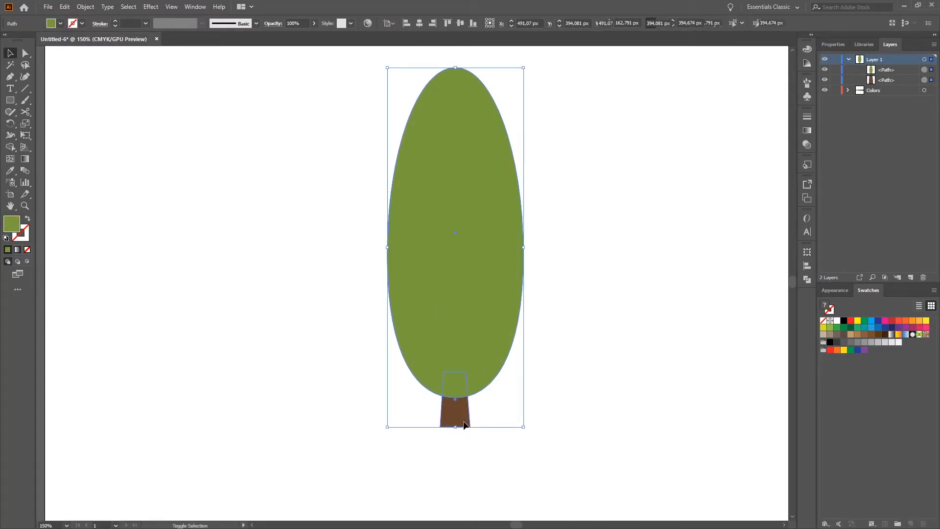
{"action": "left_click", "coordinate": [86, 7]}
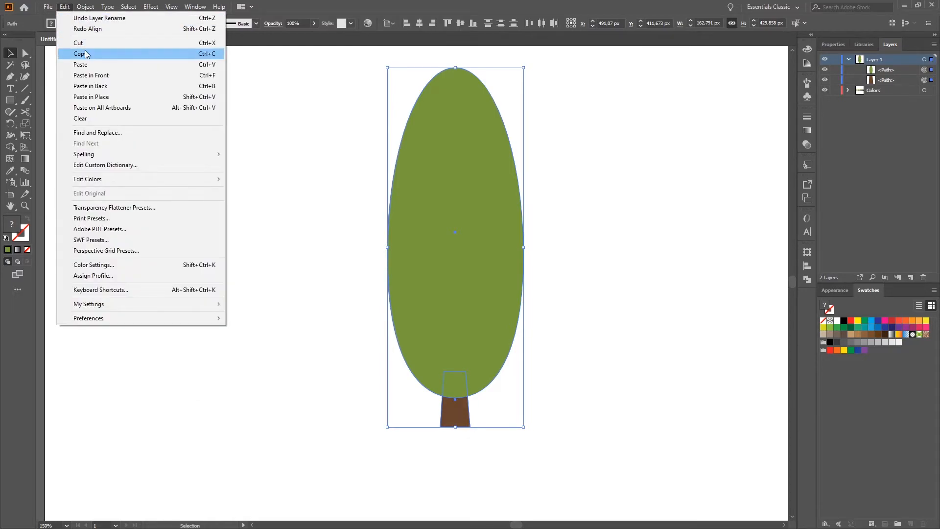
{"action": "left_click", "coordinate": [86, 54]}
{"action": "left_click", "coordinate": [68, 10]}
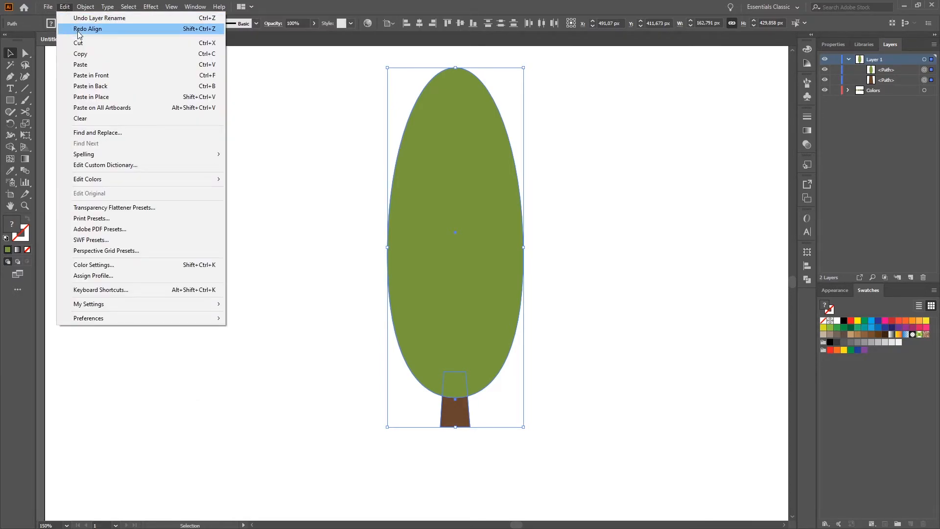
{"action": "left_click", "coordinate": [113, 77]}
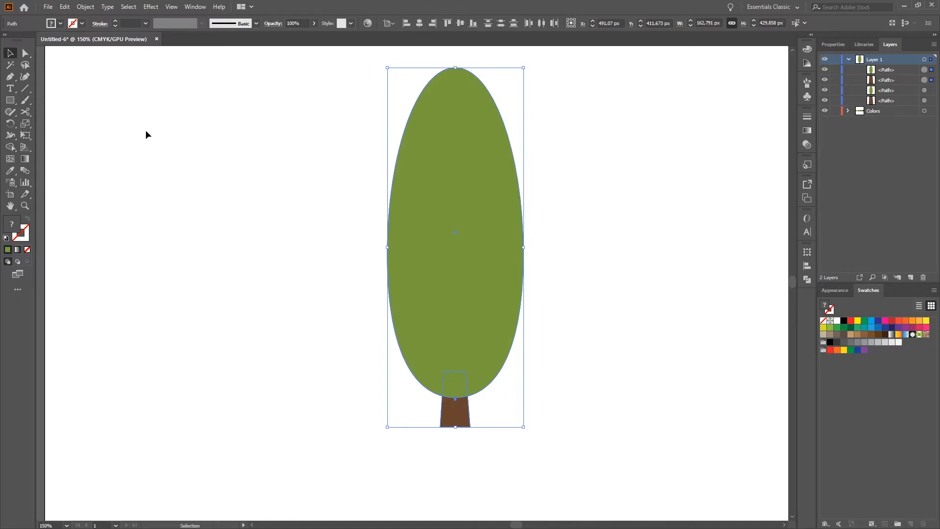
Draw a rectangle about 92 by 451 px over the tree's left half and subtract it from the copied crown with Minus Front
{"action": "left_click", "coordinate": [10, 100]}
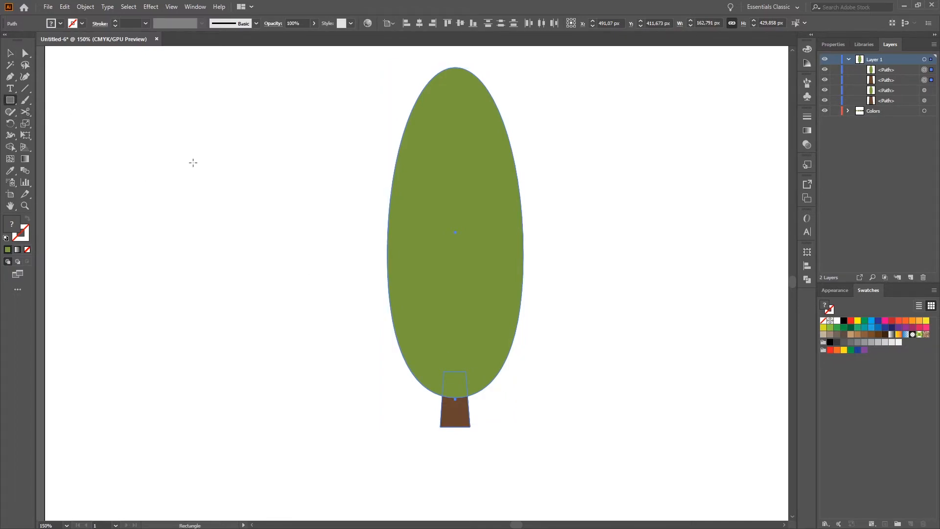
{"action": "left_click_drag", "start_coordinate": [379, 53], "coordinate": [454, 431]}
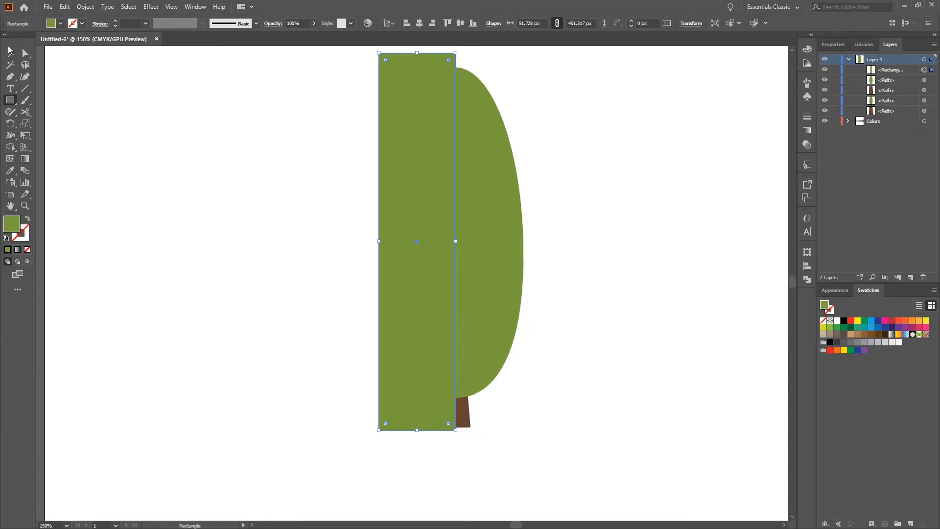
{"action": "left_click", "coordinate": [9, 53]}
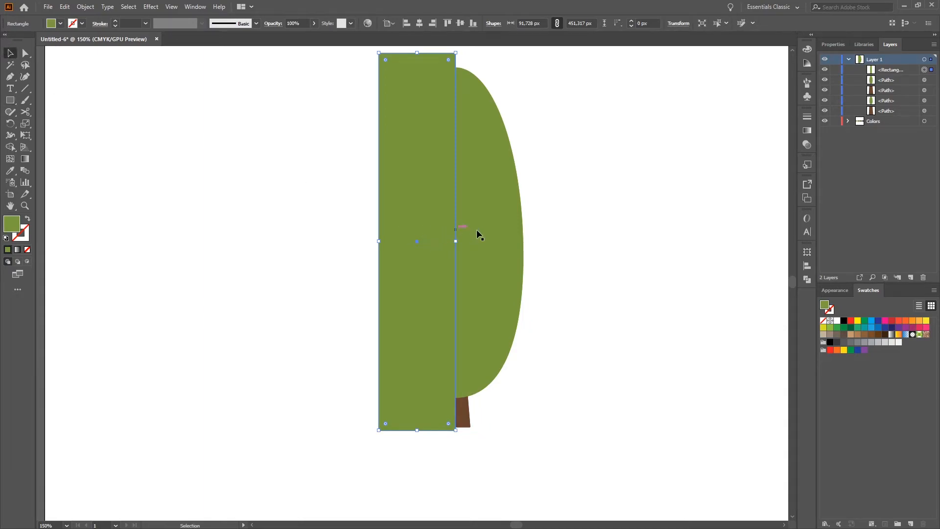
{"action": "left_click", "coordinate": [512, 233], "text": "shift"}
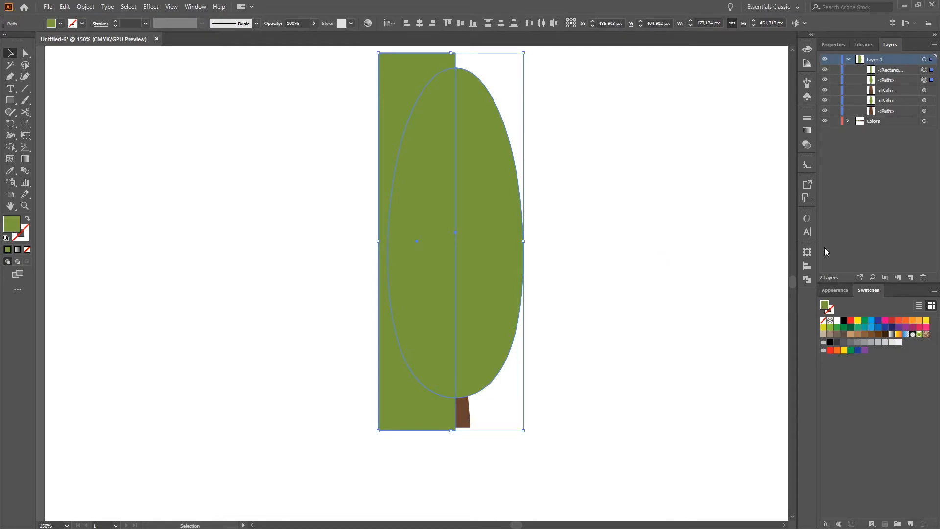
{"action": "left_click", "coordinate": [808, 280]}
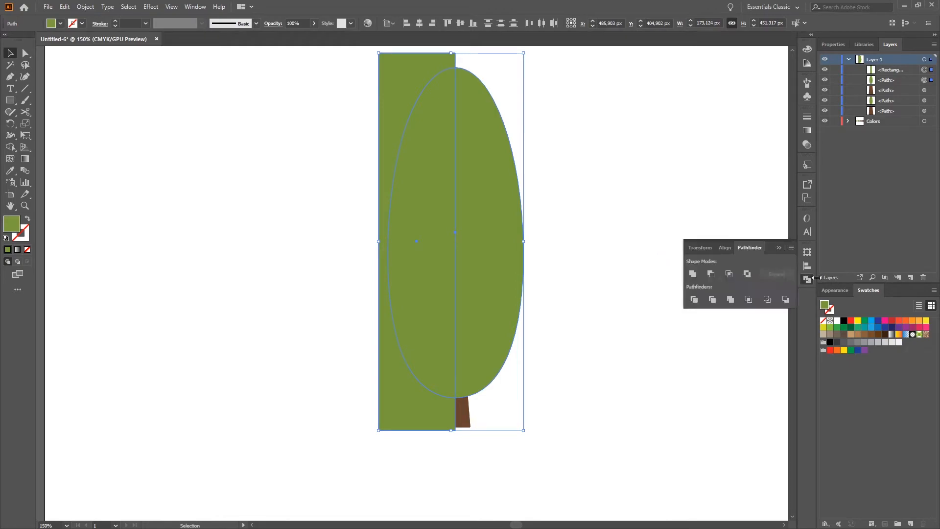
{"action": "left_click", "coordinate": [711, 274]}
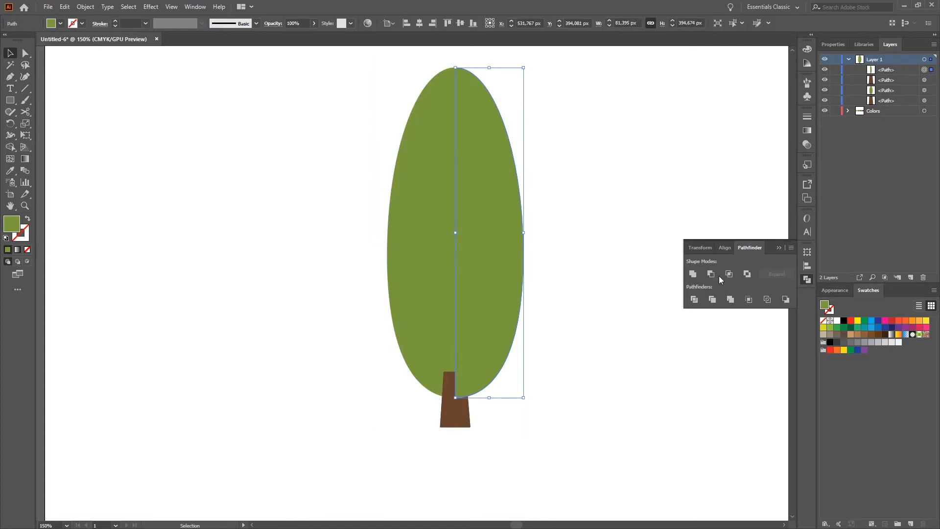
{"action": "scroll", "coordinate": [621, 208], "scroll_direction": "up", "scroll_amount": 5}
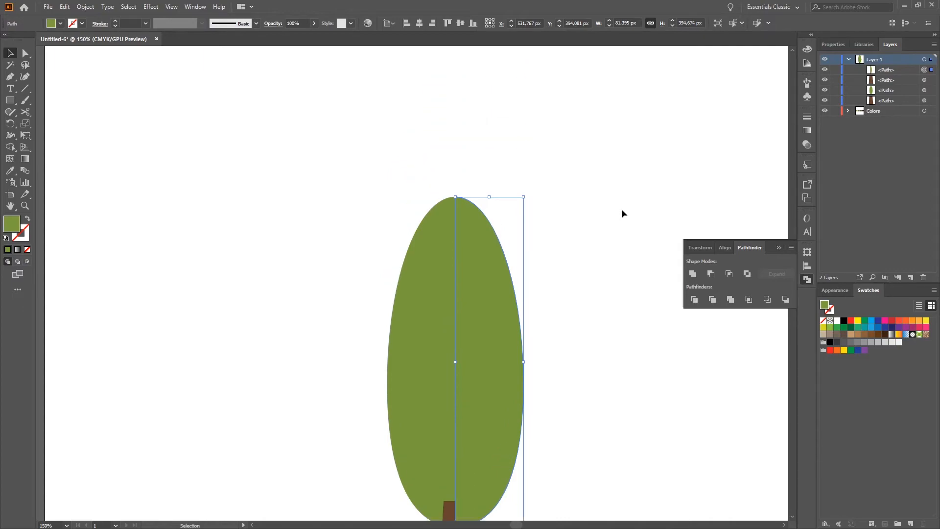
{"action": "scroll", "coordinate": [621, 210], "scroll_direction": "down", "scroll_amount": 2}
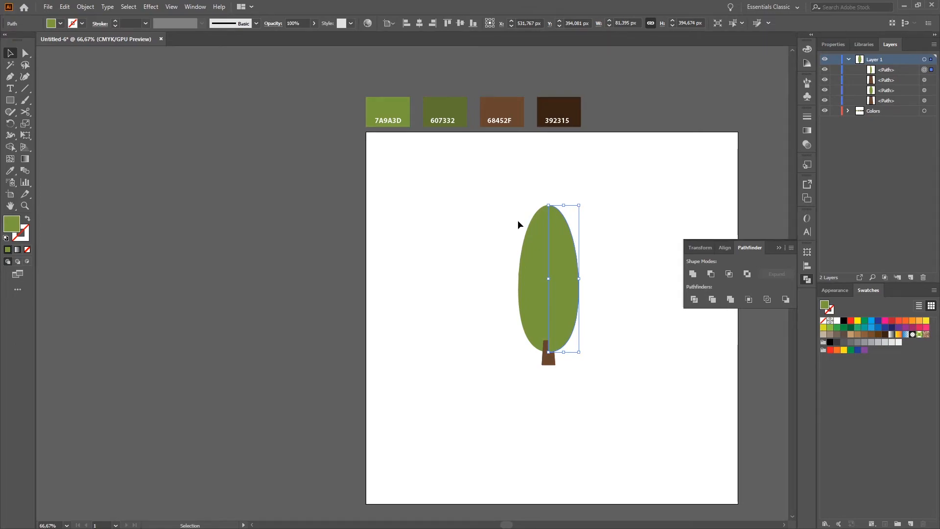
Recolour the right half of the crown with the dark green 607332 sample, leaving nothing selected
{"action": "left_click", "coordinate": [10, 170]}
{"action": "left_click", "coordinate": [451, 109]}
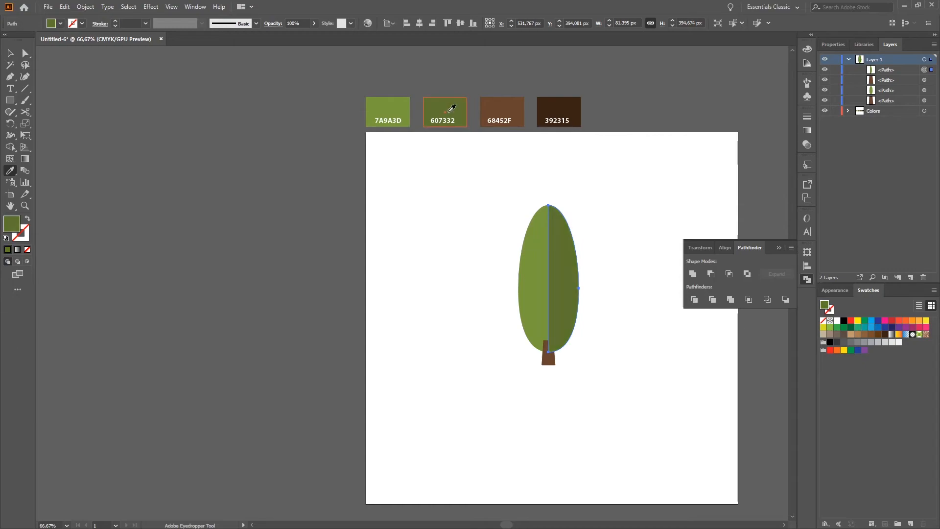
{"action": "left_click", "coordinate": [10, 52]}
{"action": "key", "text": "ctrl+shift+a"}
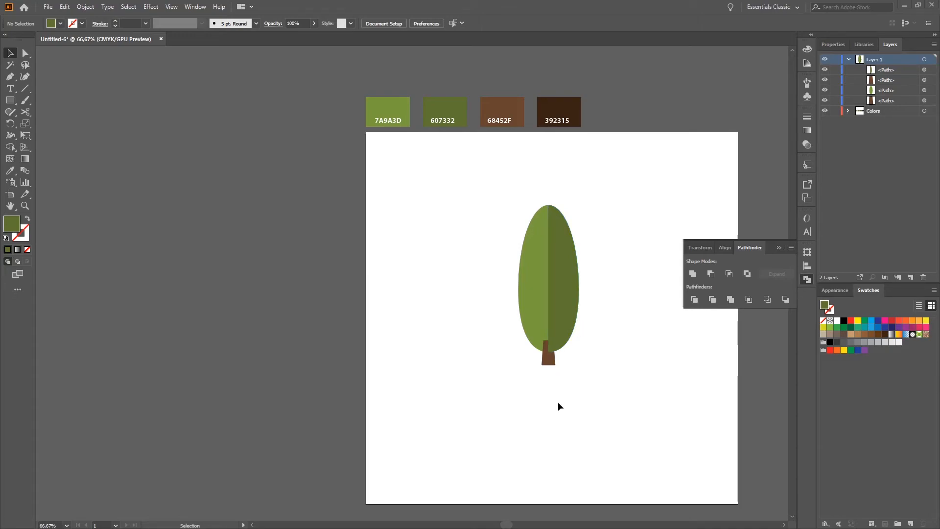
Draw a rectangle about 29 by 128 px over the trunk's left half and subtract it from the copied trunk with Minus Front
{"action": "scroll", "coordinate": [571, 357], "scroll_direction": "up", "scroll_amount": 2}
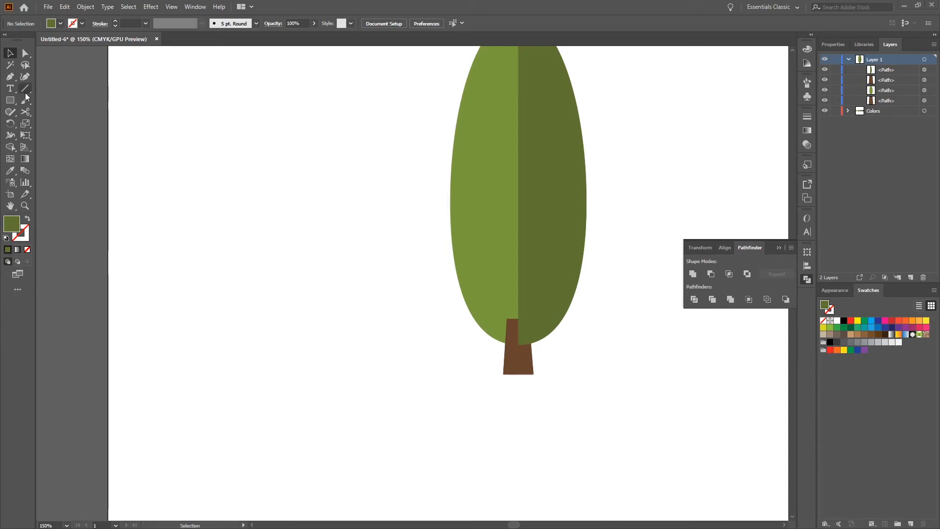
{"action": "left_click", "coordinate": [10, 100]}
{"action": "left_click_drag", "start_coordinate": [518, 412], "coordinate": [494, 305]}
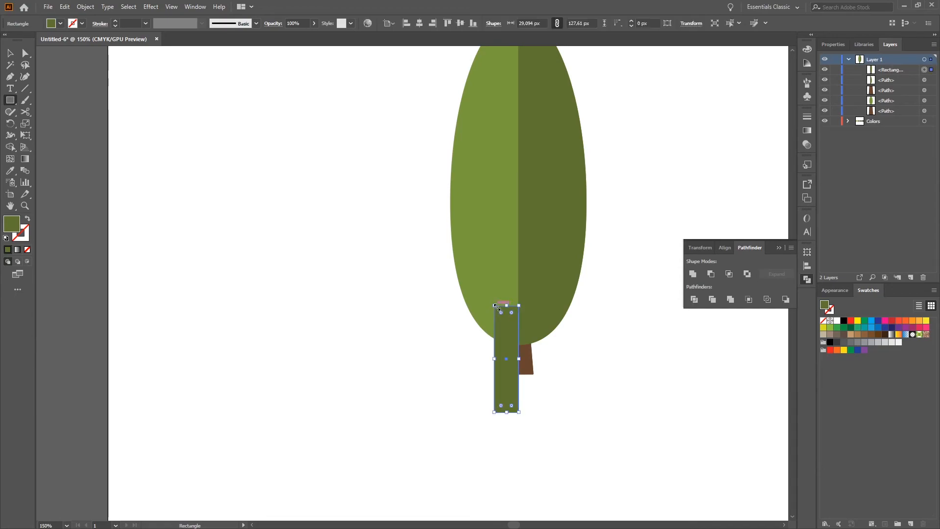
{"action": "left_click", "coordinate": [924, 90], "text": "shift"}
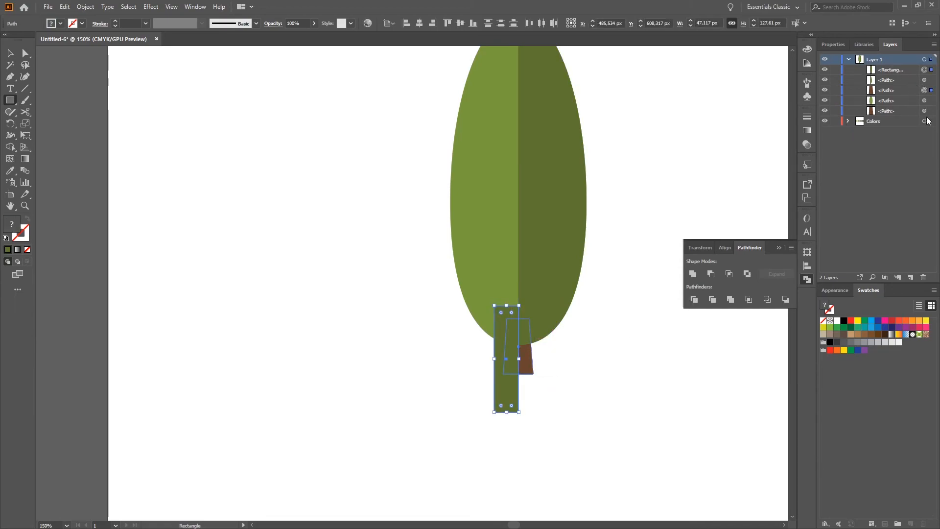
{"action": "left_click", "coordinate": [713, 275]}
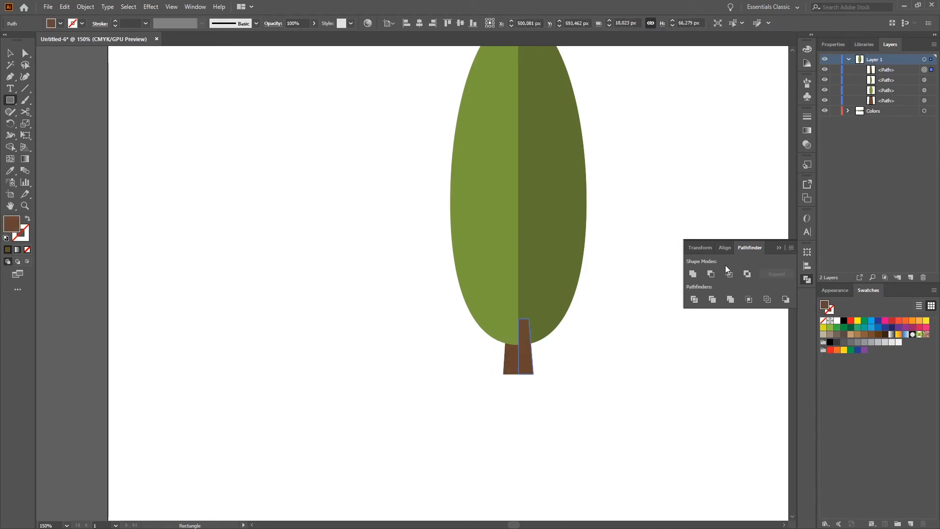
Recolour the right half of the trunk with the dark brown 392315 sample and place it behind the crown, just above the original trunk
{"action": "scroll", "coordinate": [593, 262], "scroll_direction": "down", "scroll_amount": 1}
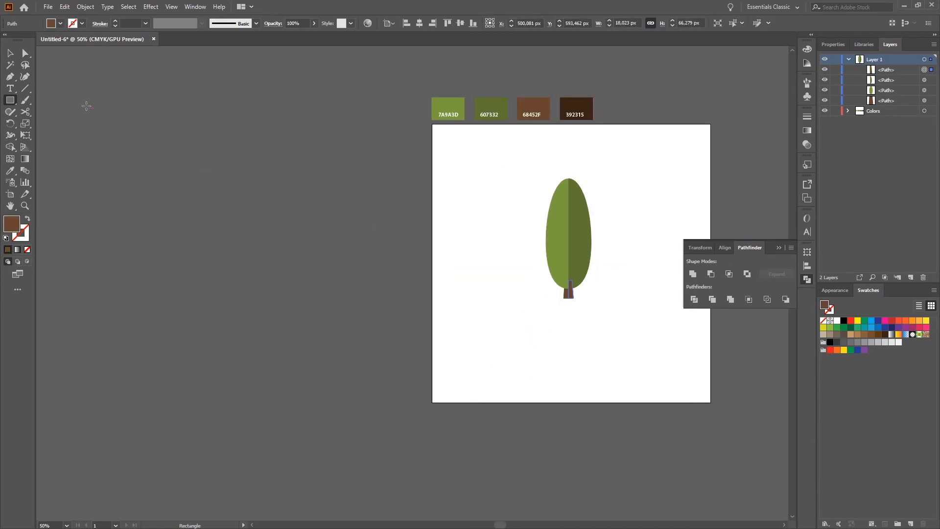
{"action": "key", "text": "i"}
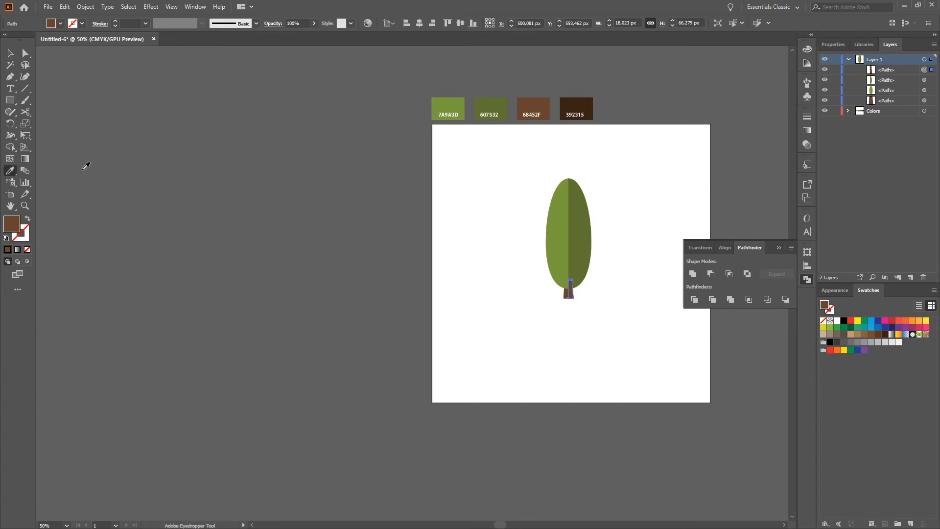
{"action": "left_click", "coordinate": [588, 108]}
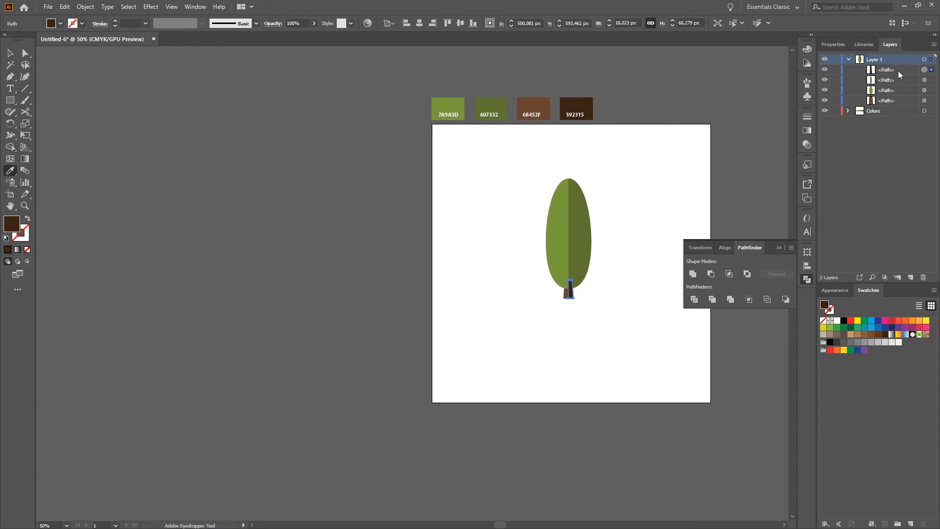
{"action": "left_click_drag", "start_coordinate": [905, 69], "coordinate": [899, 96]}
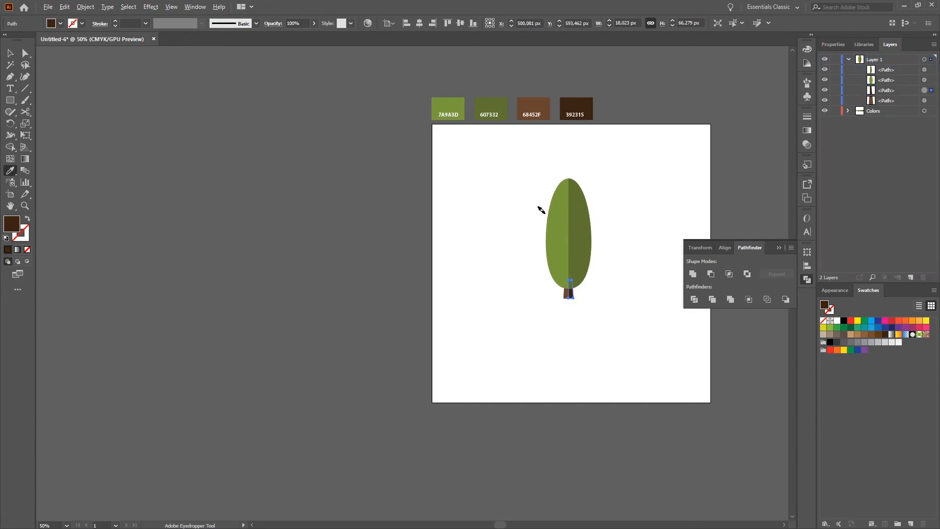
{"action": "scroll", "coordinate": [574, 210], "scroll_direction": "up", "scroll_amount": 3}
{"action": "scroll", "coordinate": [577, 210], "scroll_direction": "down", "scroll_amount": 1}
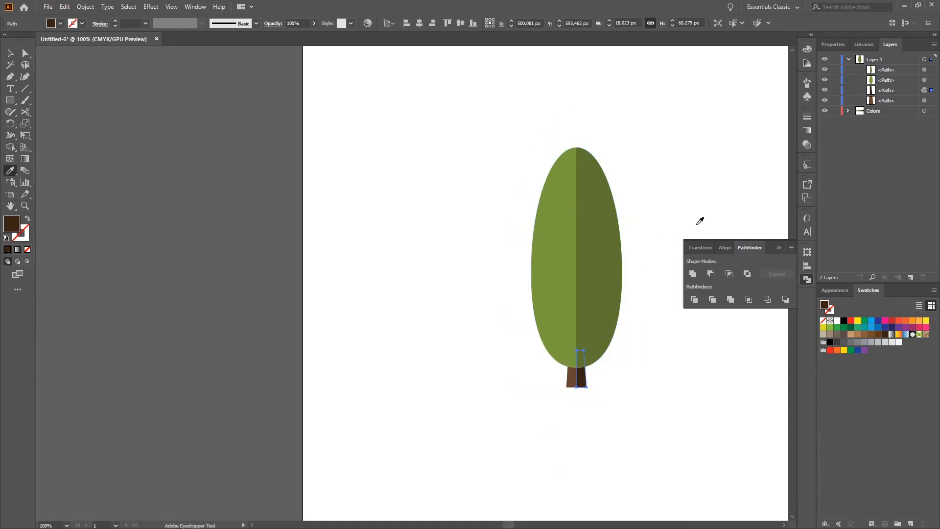
{"action": "scroll", "coordinate": [698, 218], "scroll_direction": "up", "scroll_amount": 1}
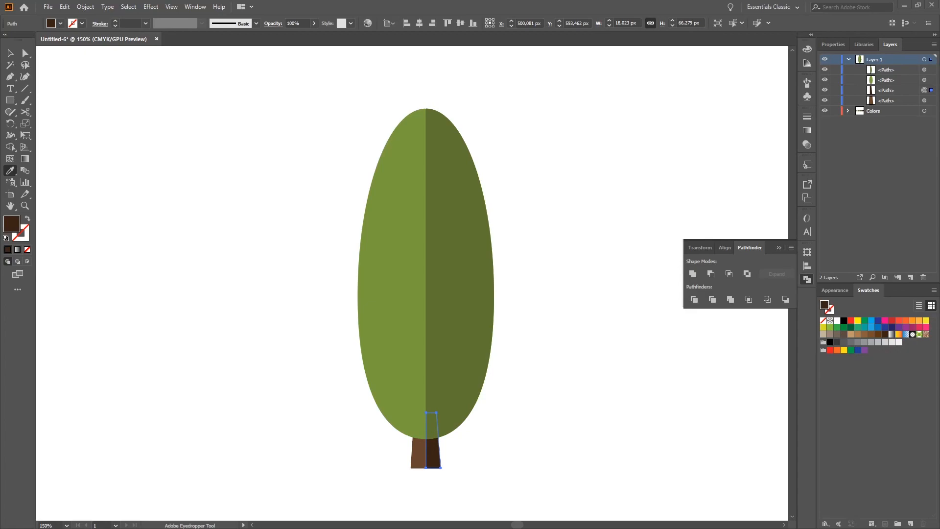